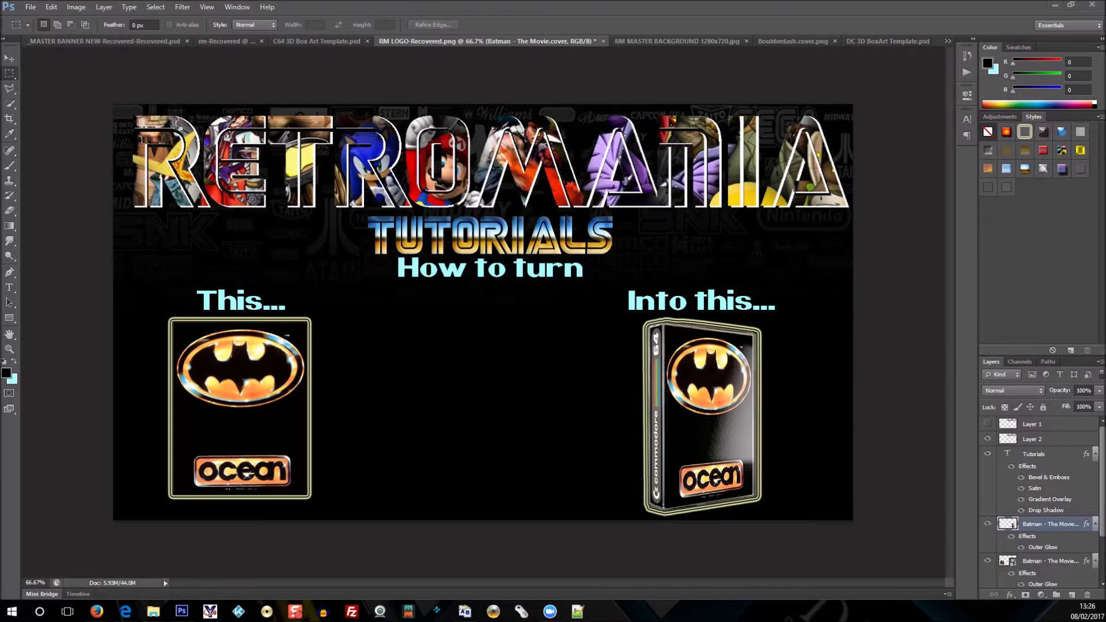
Close the group chat in the browser and hide the browser to return to Photoshop
{"action": "key", "text": "alt+Tab"}
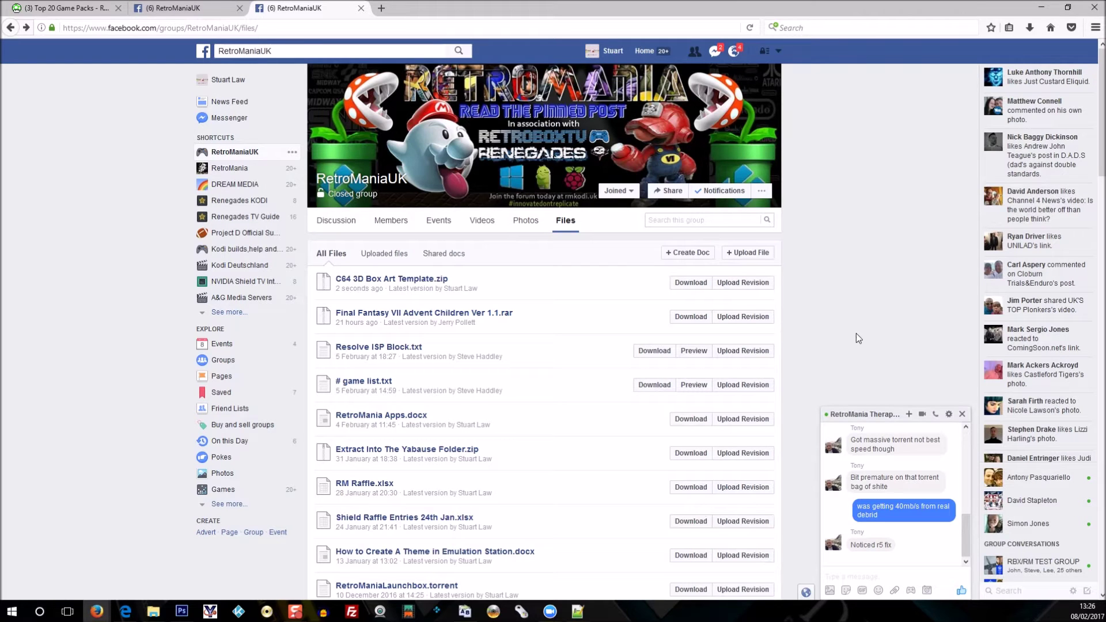
{"action": "left_click", "coordinate": [963, 414]}
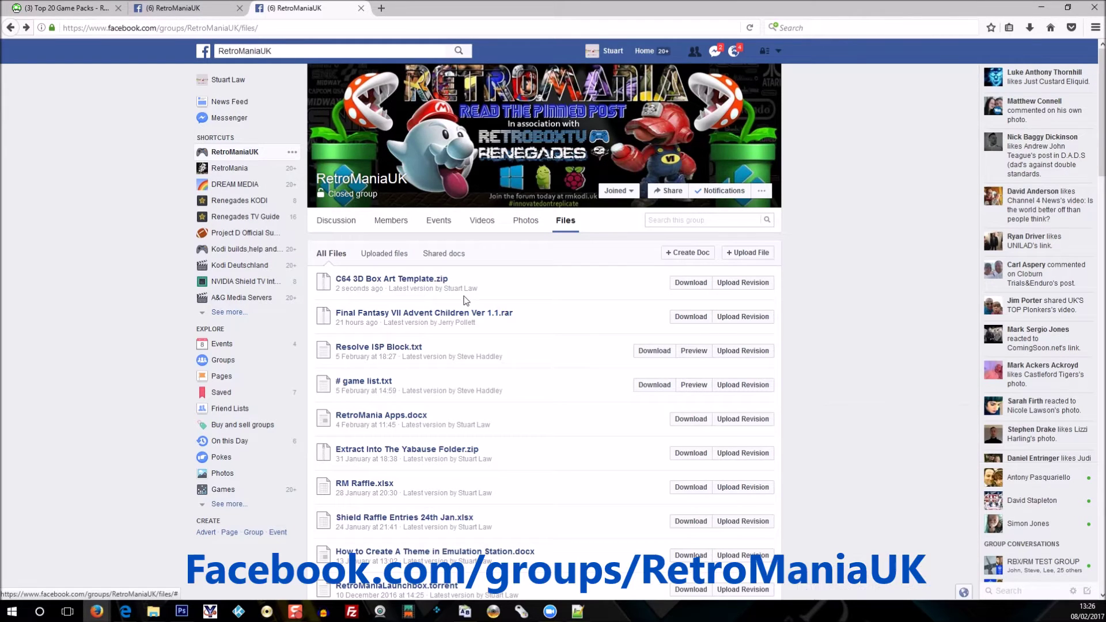
{"action": "left_click_drag", "start_coordinate": [490, 287], "coordinate": [365, 286]}
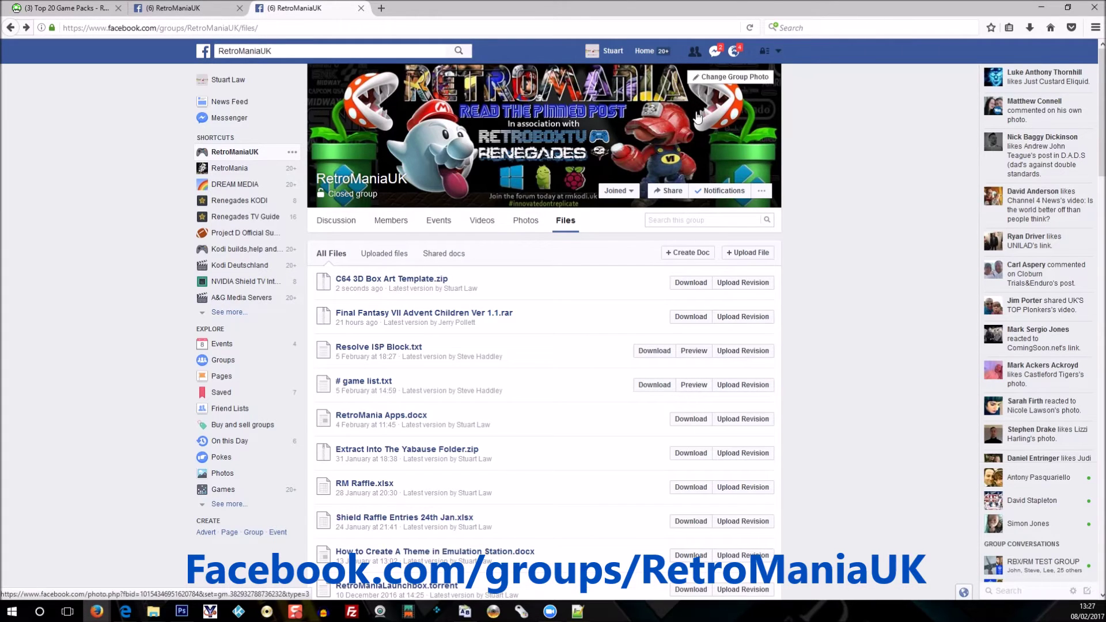
{"action": "left_click", "coordinate": [1041, 8]}
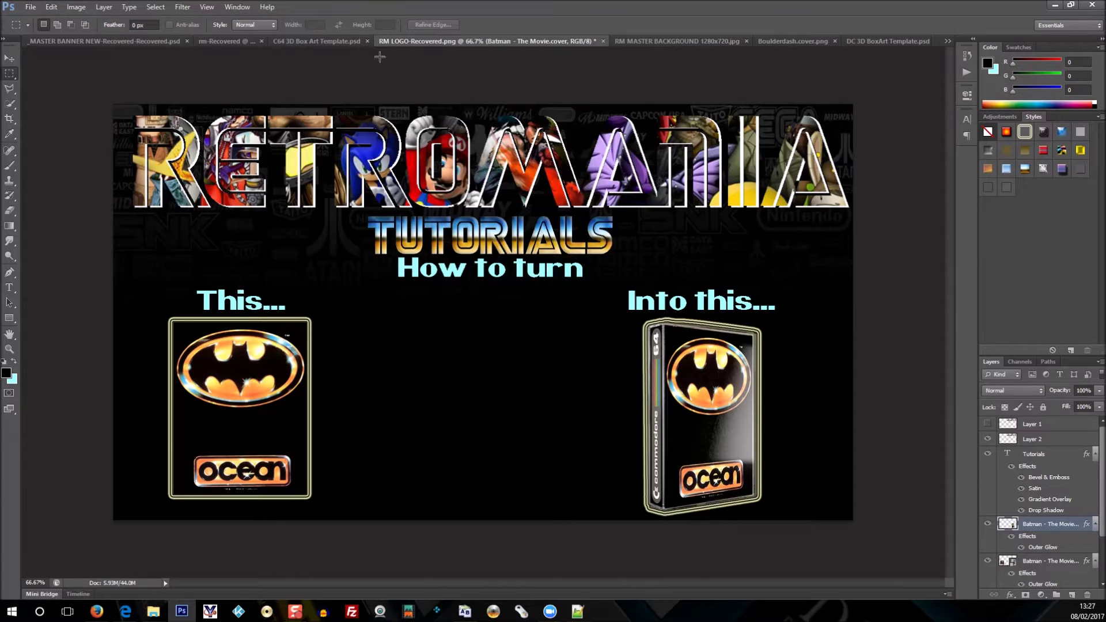
On the C64 3D Box Art Template, hide the Boulder Dash cover and compare the gloss highlight
{"action": "left_click", "coordinate": [325, 41]}
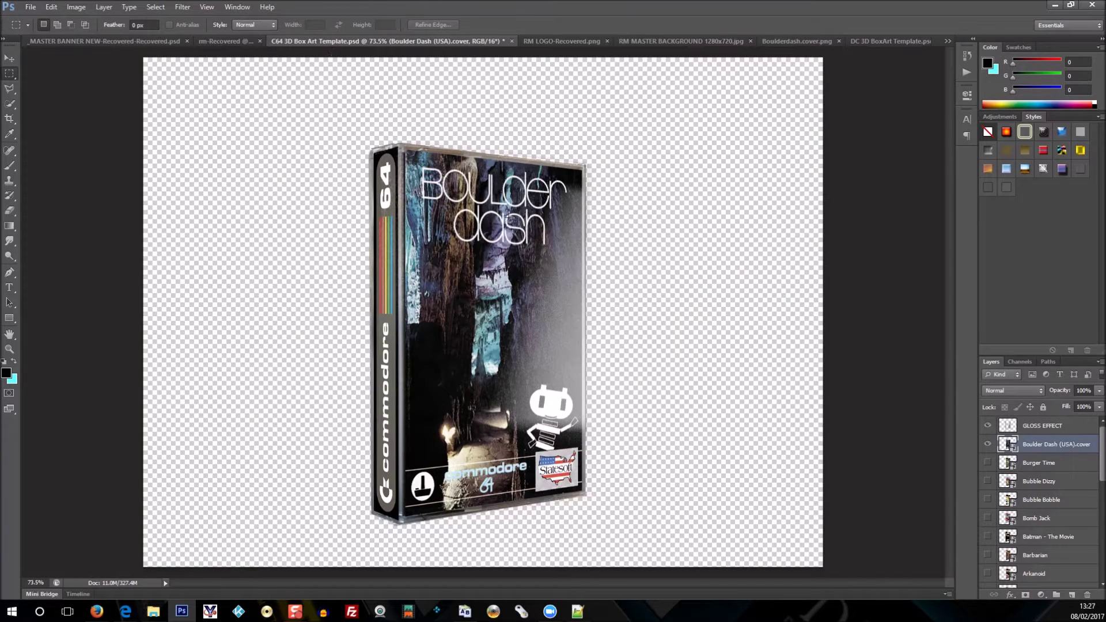
{"action": "left_click", "coordinate": [985, 445]}
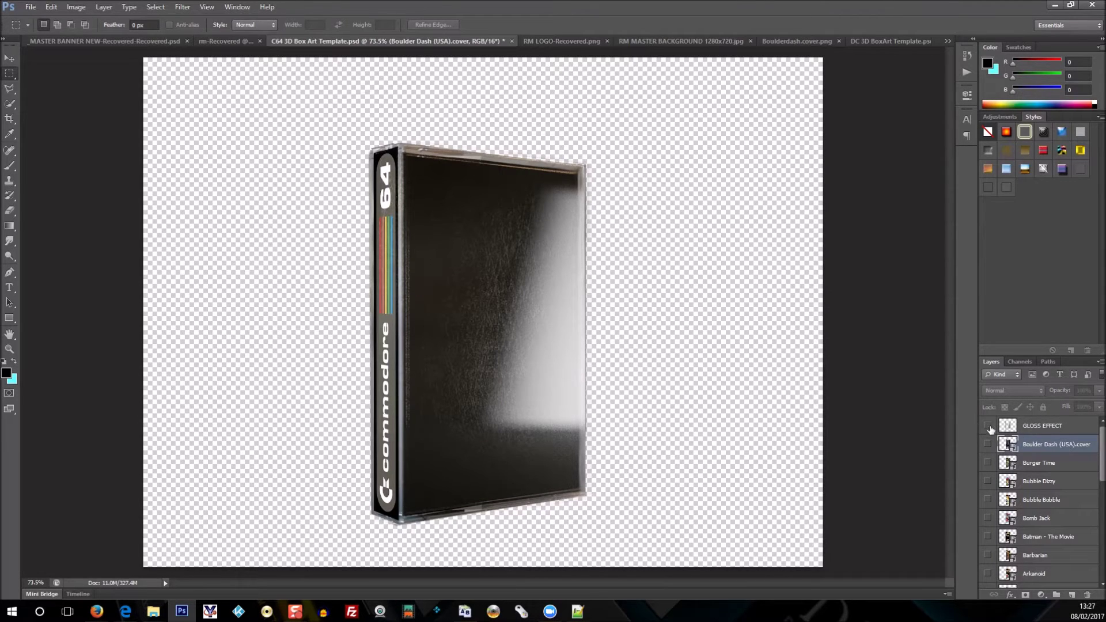
{"action": "left_click", "coordinate": [989, 427]}
{"action": "left_click", "coordinate": [989, 428]}
{"action": "left_click", "coordinate": [989, 428]}
{"action": "left_click", "coordinate": [989, 427]}
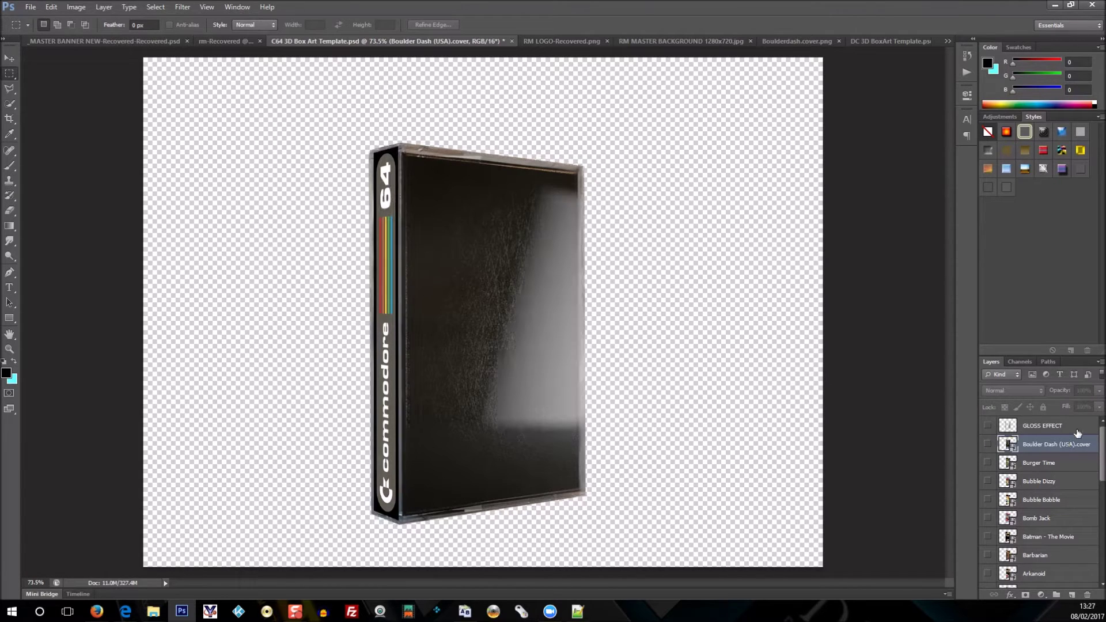
Select the GLOSS EFFECT layer, toggle its visibility again, and leave the gloss showing
{"action": "left_click", "coordinate": [1076, 431]}
{"action": "left_click", "coordinate": [990, 428]}
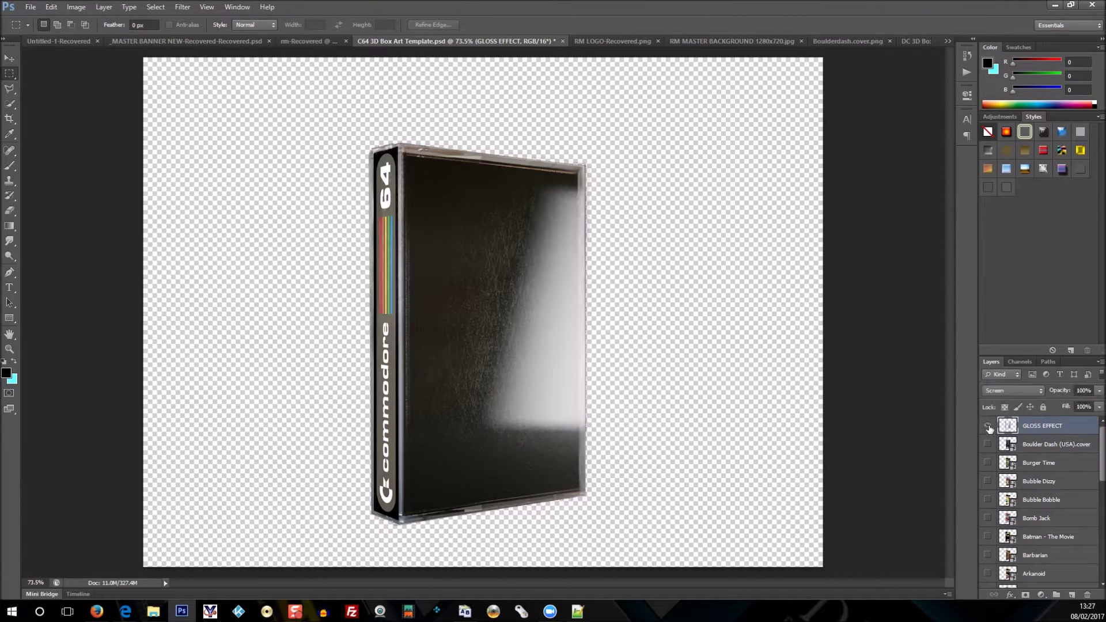
{"action": "left_click", "coordinate": [990, 427]}
{"action": "left_click", "coordinate": [990, 427]}
{"action": "key", "text": "alt+Tab"}
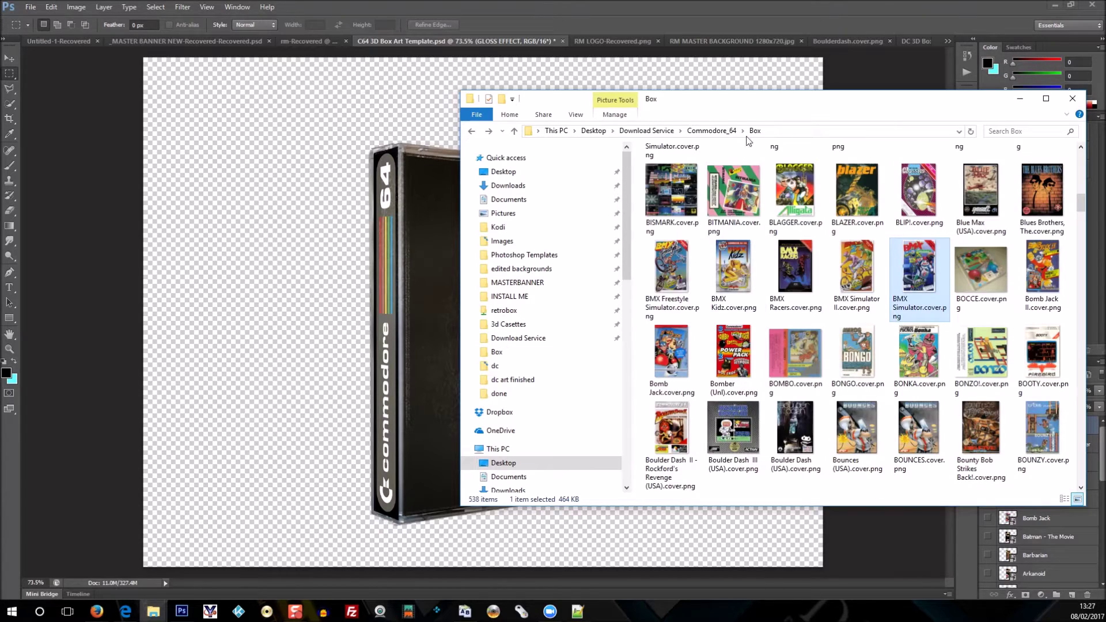
Drag Championship Sprint.cover.png from the Box folder onto the box template canvas as a new layer
{"action": "left_click", "coordinate": [768, 95]}
{"action": "left_click_drag", "start_coordinate": [798, 107], "coordinate": [945, 86]}
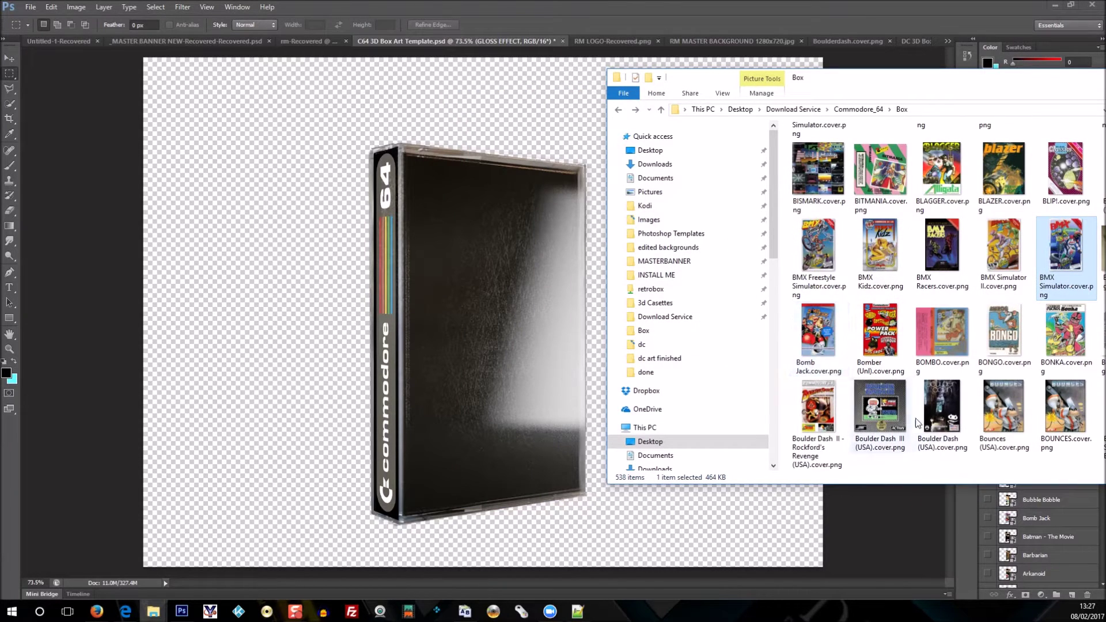
{"action": "scroll", "coordinate": [911, 330], "scroll_direction": "down", "scroll_amount": 5}
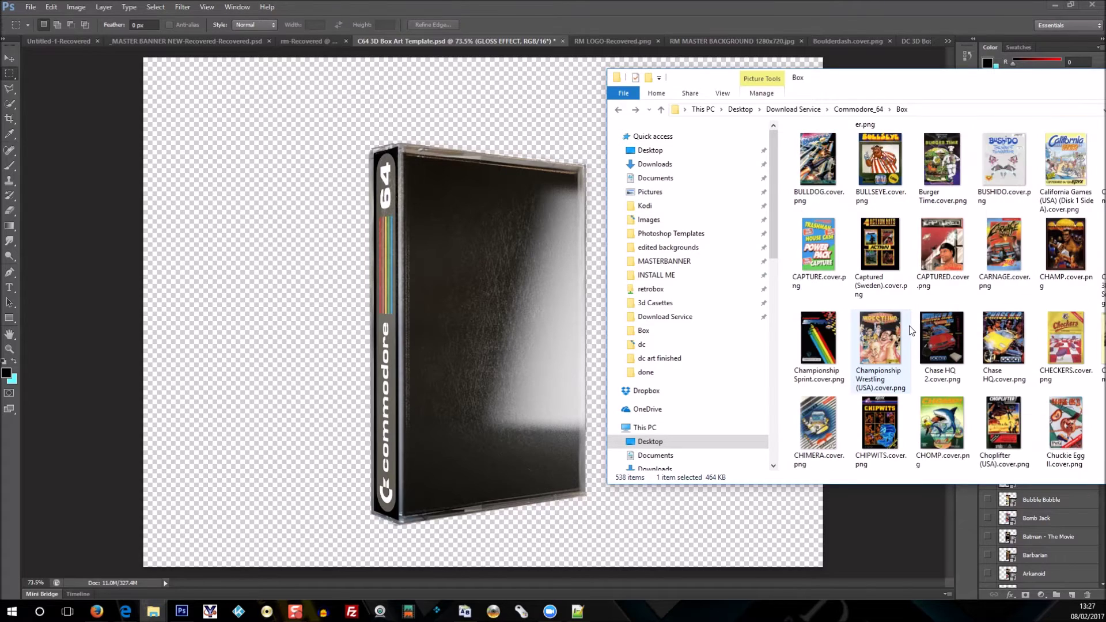
{"action": "left_click", "coordinate": [830, 348]}
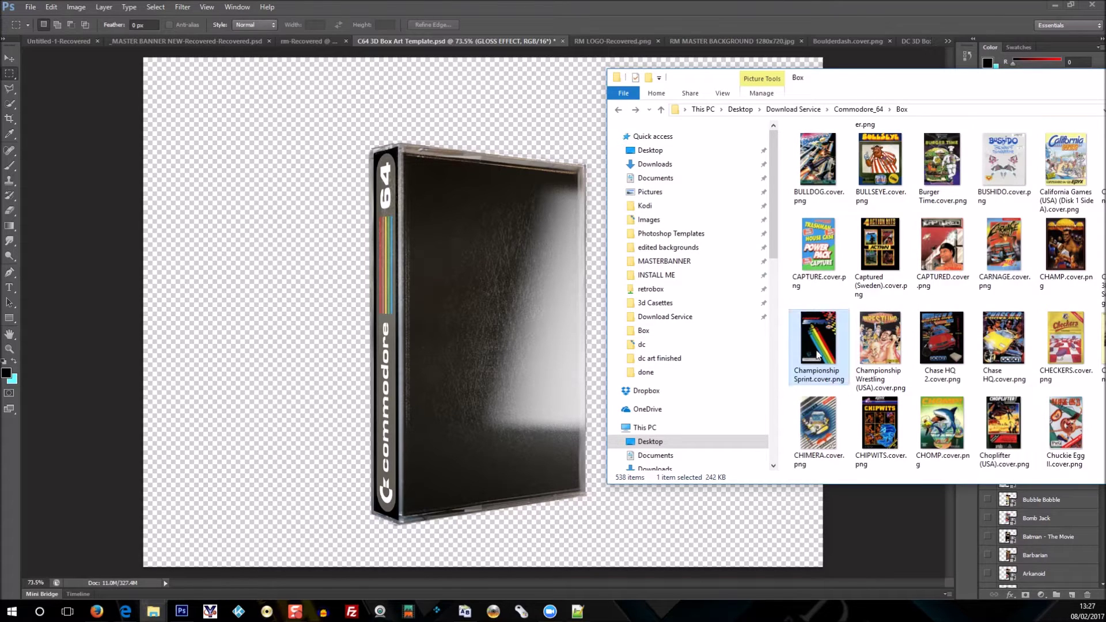
{"action": "left_click_drag", "start_coordinate": [817, 352], "coordinate": [452, 331]}
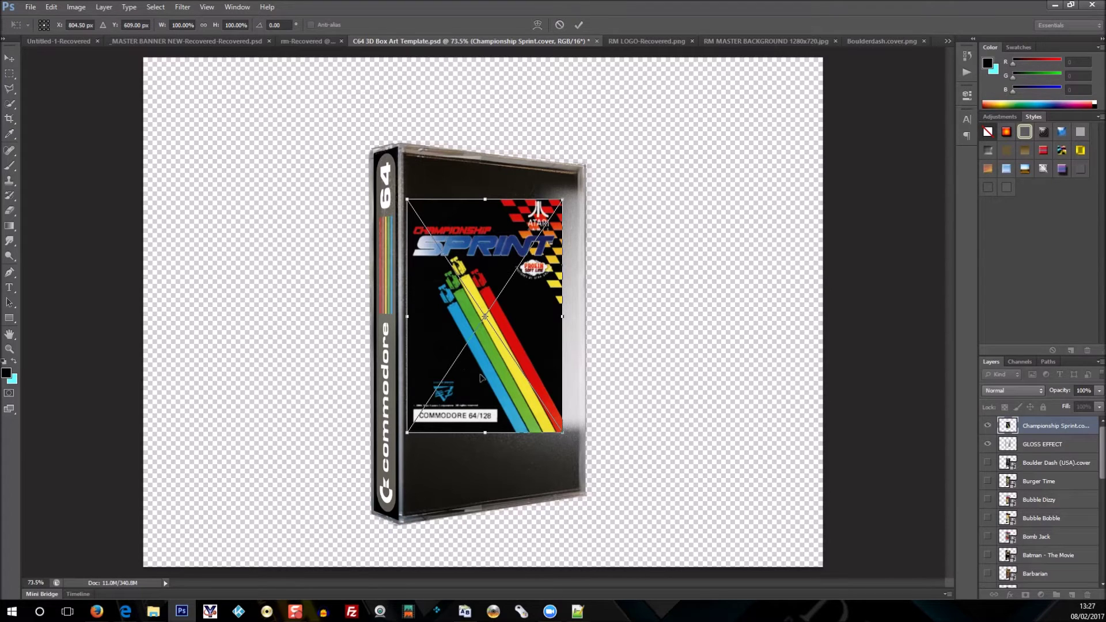
Nudge the cover and stretch it to 113.62% width and 156.18% height over the box front
{"action": "key", "text": "ctrl+plus"}
{"action": "key", "text": "ctrl+plus"}
{"action": "key", "text": "ctrl+plus"}
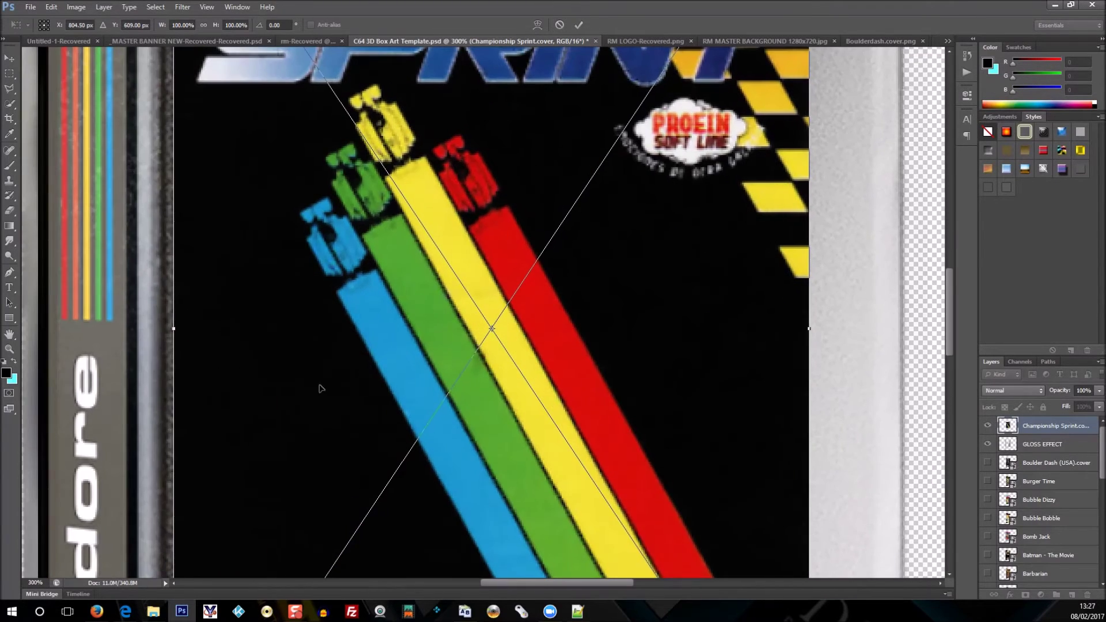
{"action": "mouse_move", "coordinate": [250, 359]}
{"action": "left_mouse_down"}
{"action": "mouse_move", "coordinate": [230, 348]}
{"action": "mouse_move", "coordinate": [241, 365]}
{"action": "left_mouse_up"}
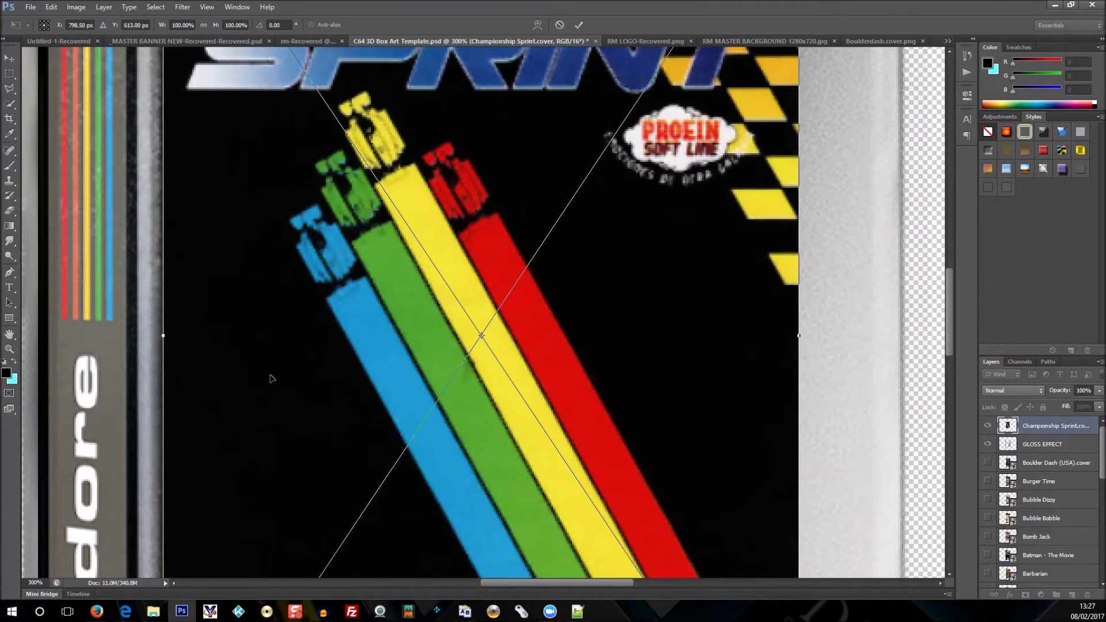
{"action": "key", "text": "ctrl+0"}
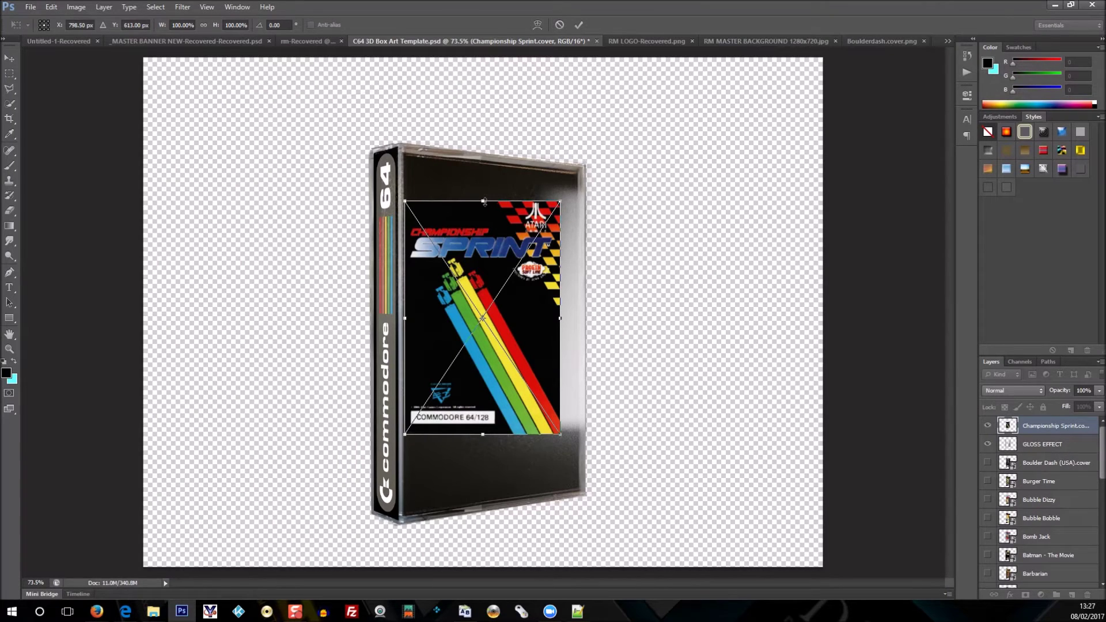
{"action": "left_click_drag", "start_coordinate": [483, 201], "coordinate": [482, 151]}
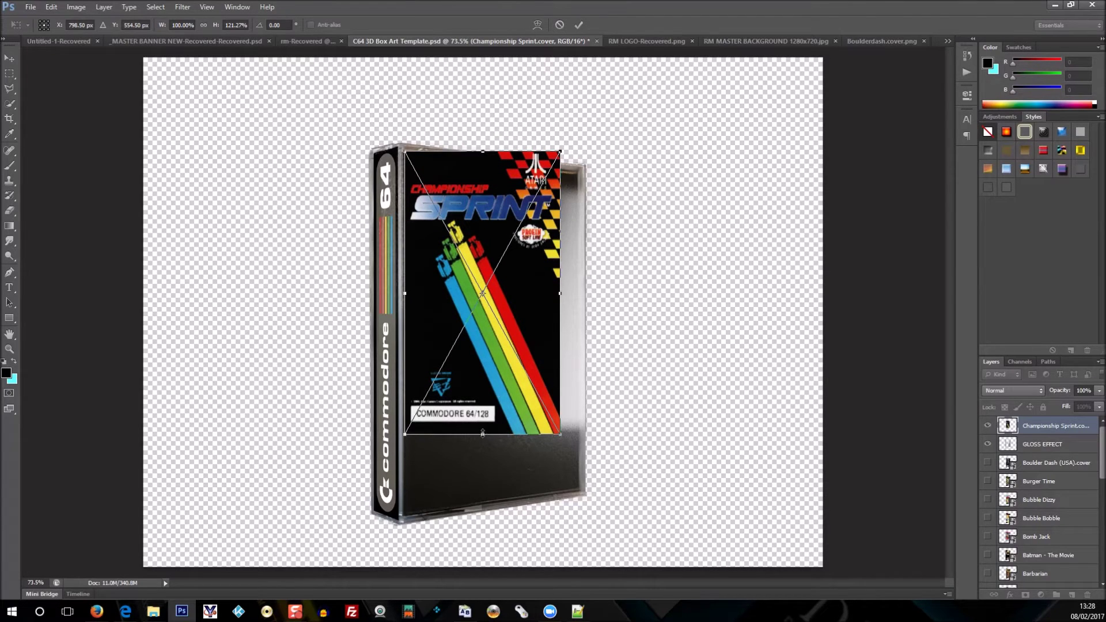
{"action": "left_click_drag", "start_coordinate": [483, 434], "coordinate": [473, 515]}
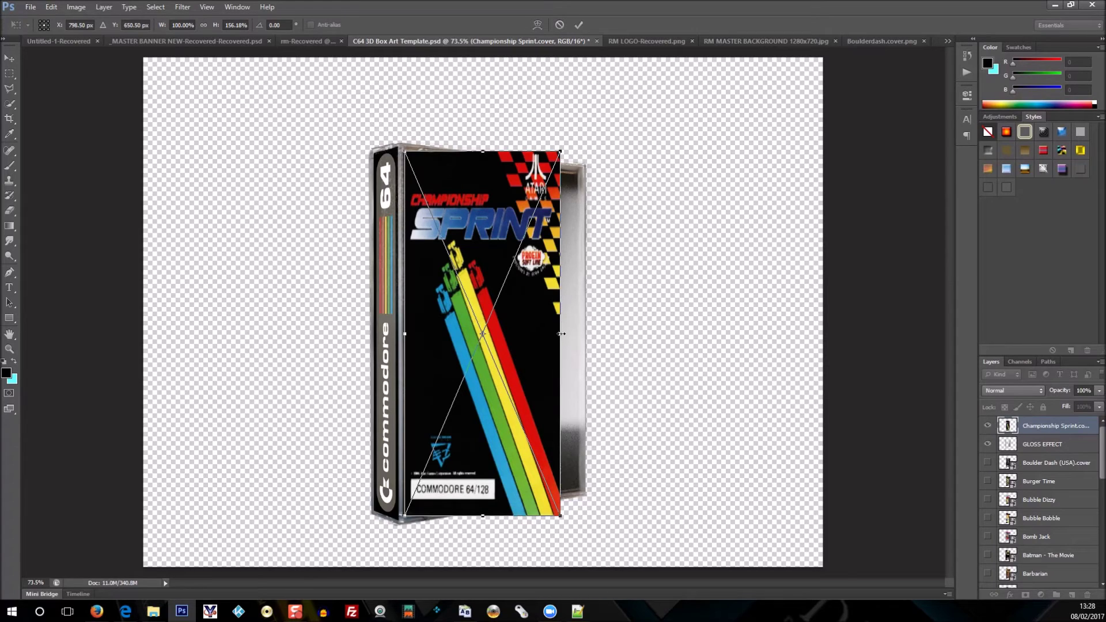
{"action": "left_click_drag", "start_coordinate": [564, 333], "coordinate": [583, 334]}
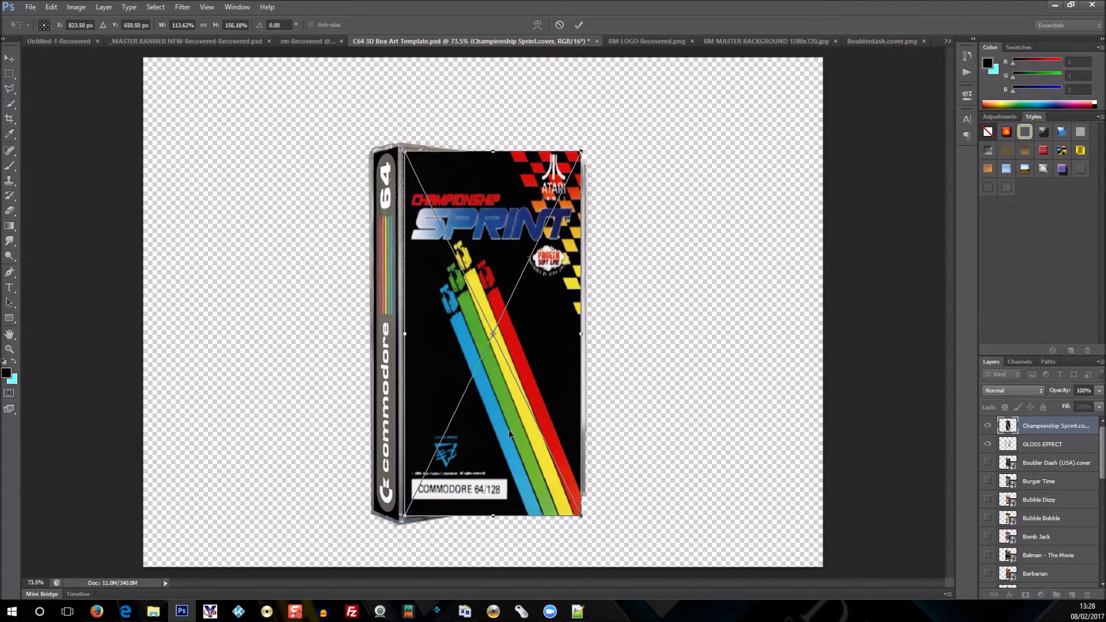
{"action": "right_click", "coordinate": [550, 369]}
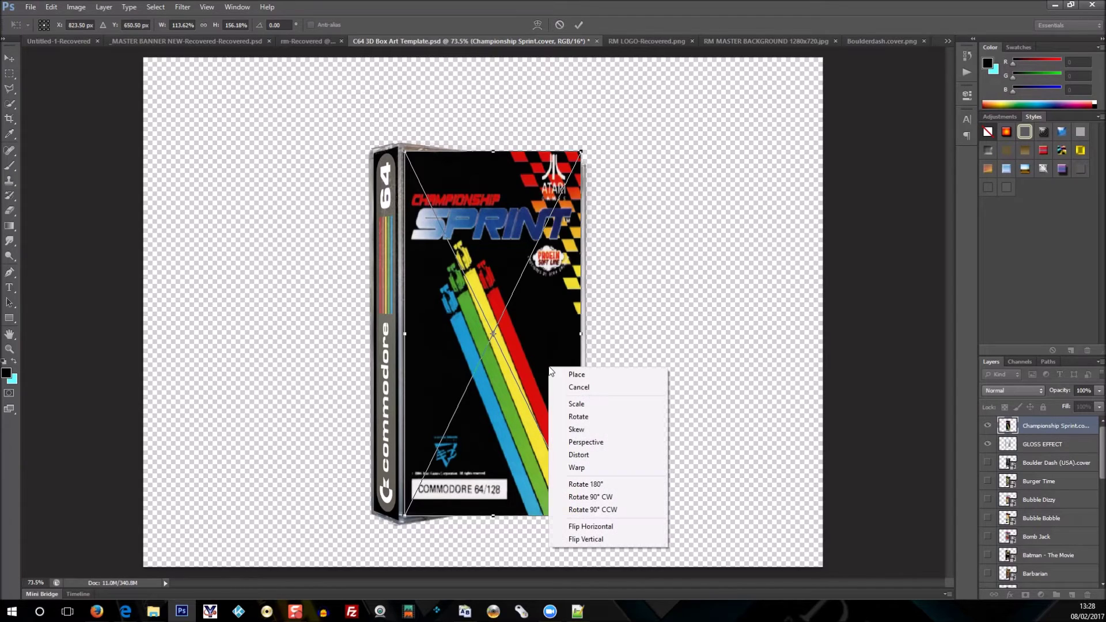
Skew the cover's right corners, bottom up and top down, to match the box perspective
{"action": "left_click", "coordinate": [605, 431]}
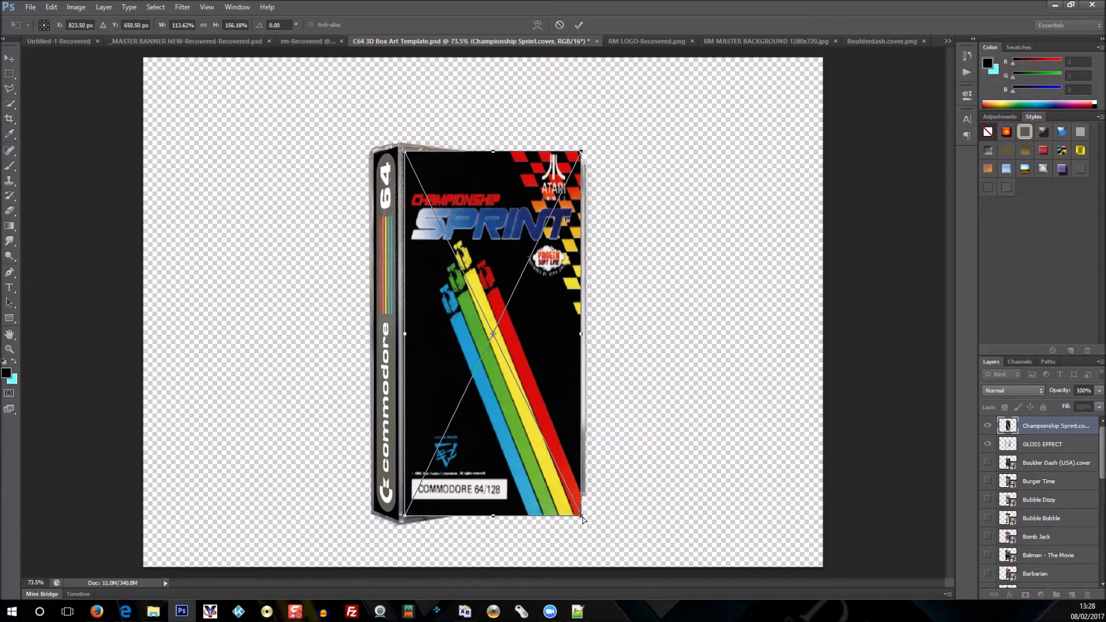
{"action": "left_click_drag", "start_coordinate": [584, 518], "coordinate": [583, 494]}
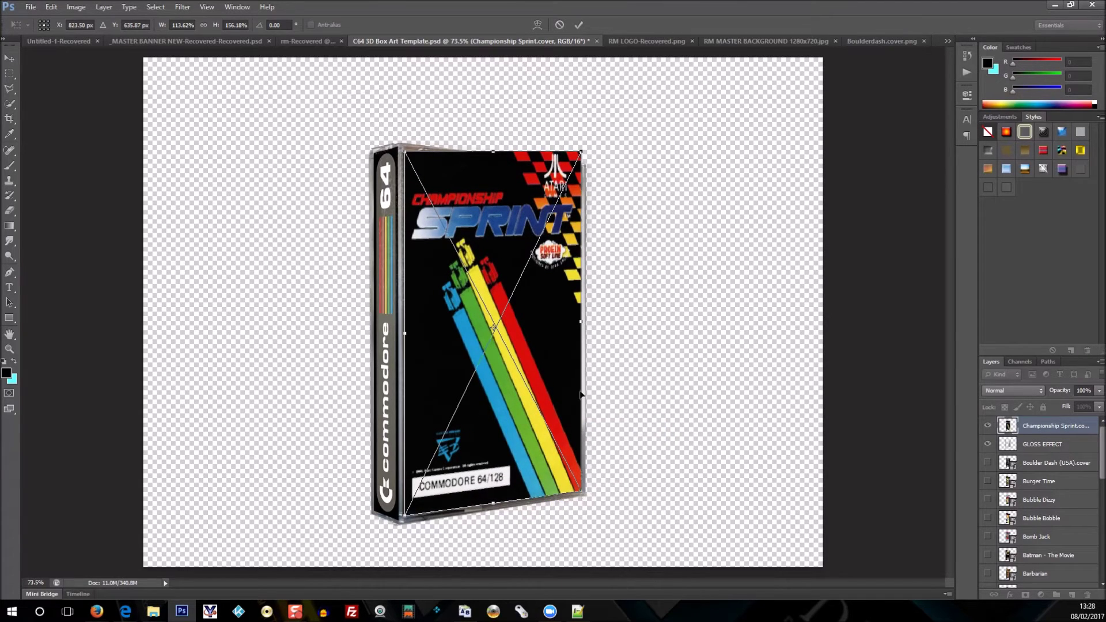
{"action": "left_click_drag", "start_coordinate": [581, 153], "coordinate": [585, 174]}
{"action": "key", "text": "Return"}
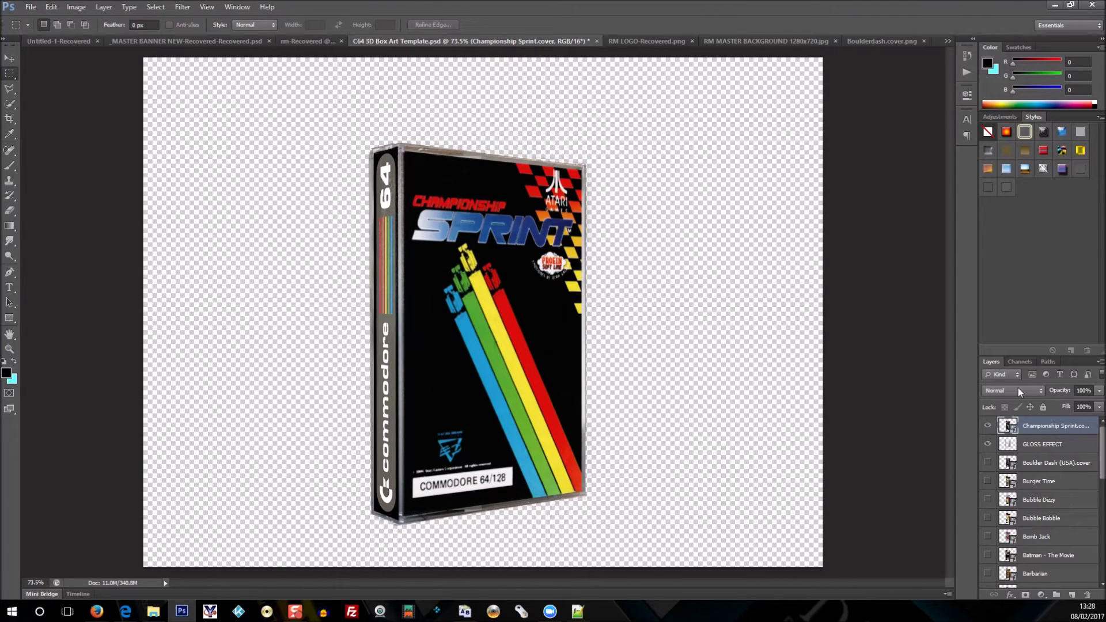
Move the GLOSS EFFECT layer above the Championship Sprint layer
{"action": "left_click", "coordinate": [1043, 447]}
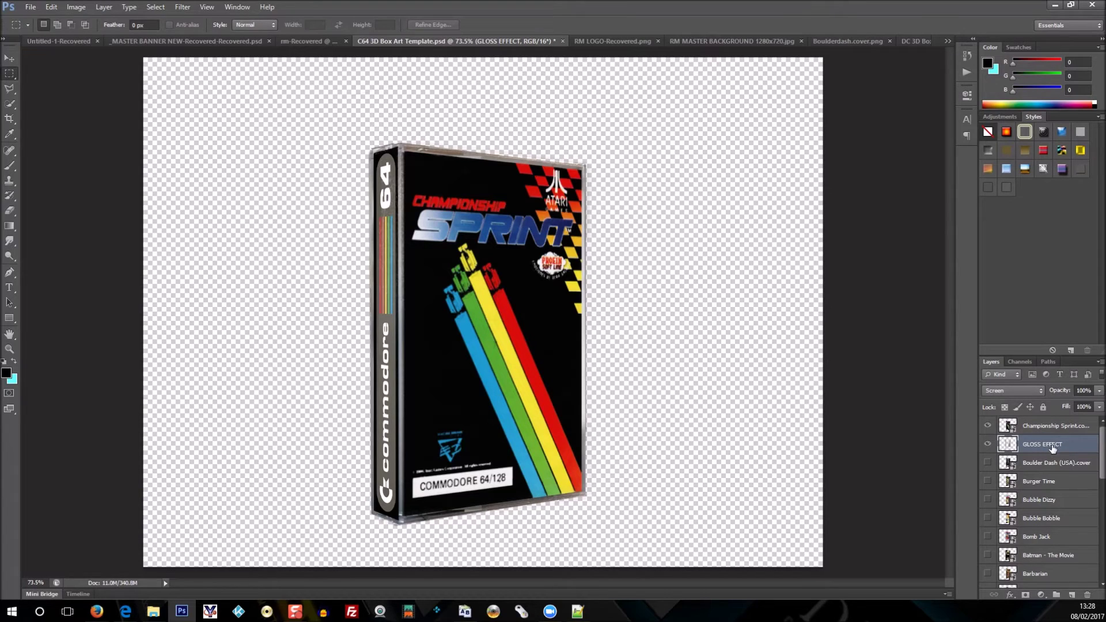
{"action": "left_click_drag", "start_coordinate": [1054, 448], "coordinate": [1046, 426]}
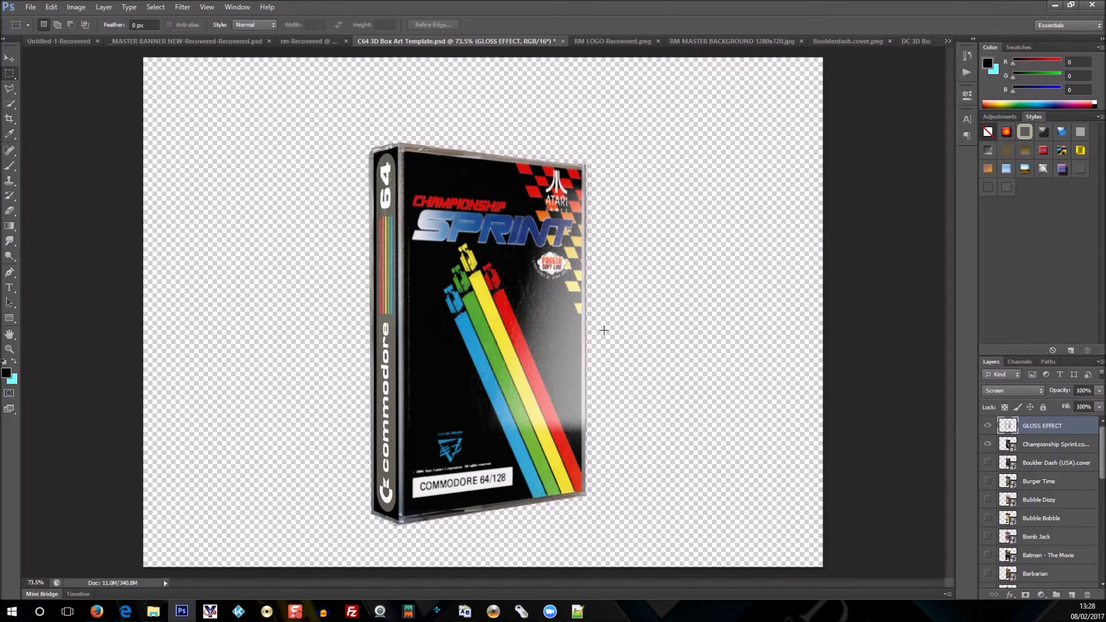
{"action": "left_click", "coordinate": [31, 7]}
Start Save As, target the 3d Casettes folder from Quick access, and choose PNG format
{"action": "left_click", "coordinate": [57, 144]}
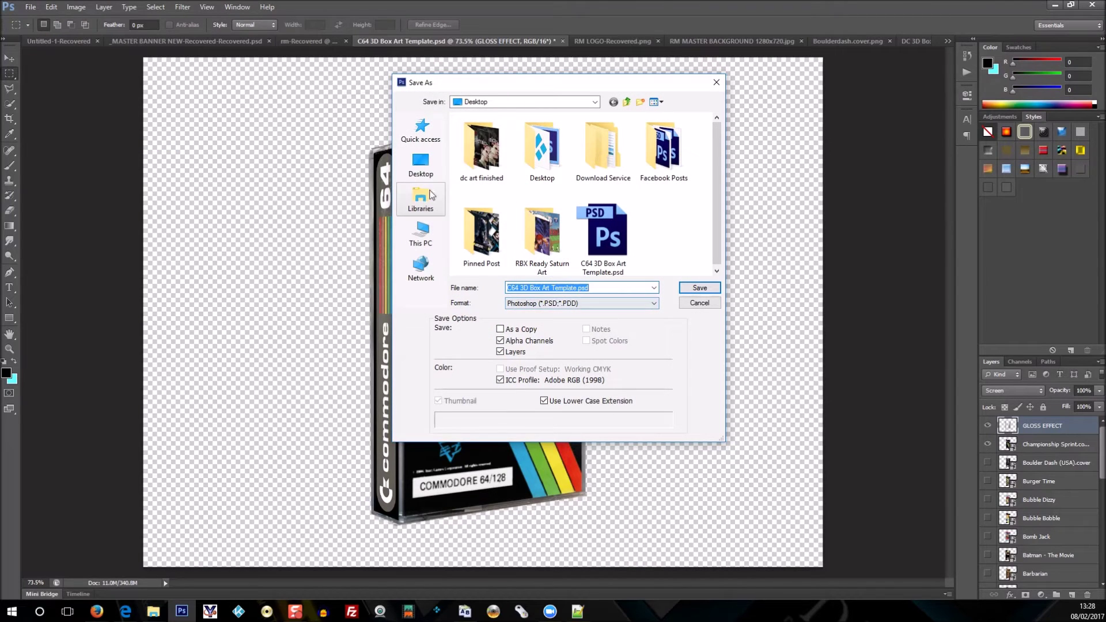
{"action": "left_click", "coordinate": [421, 129]}
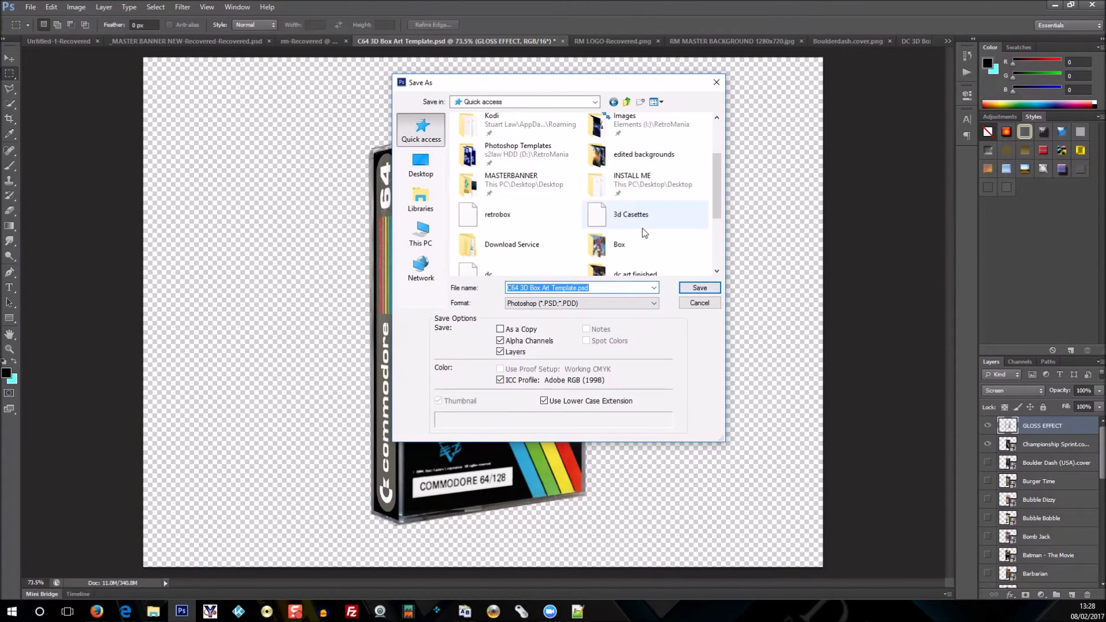
{"action": "double_click", "coordinate": [641, 217]}
{"action": "left_click", "coordinate": [552, 307]}
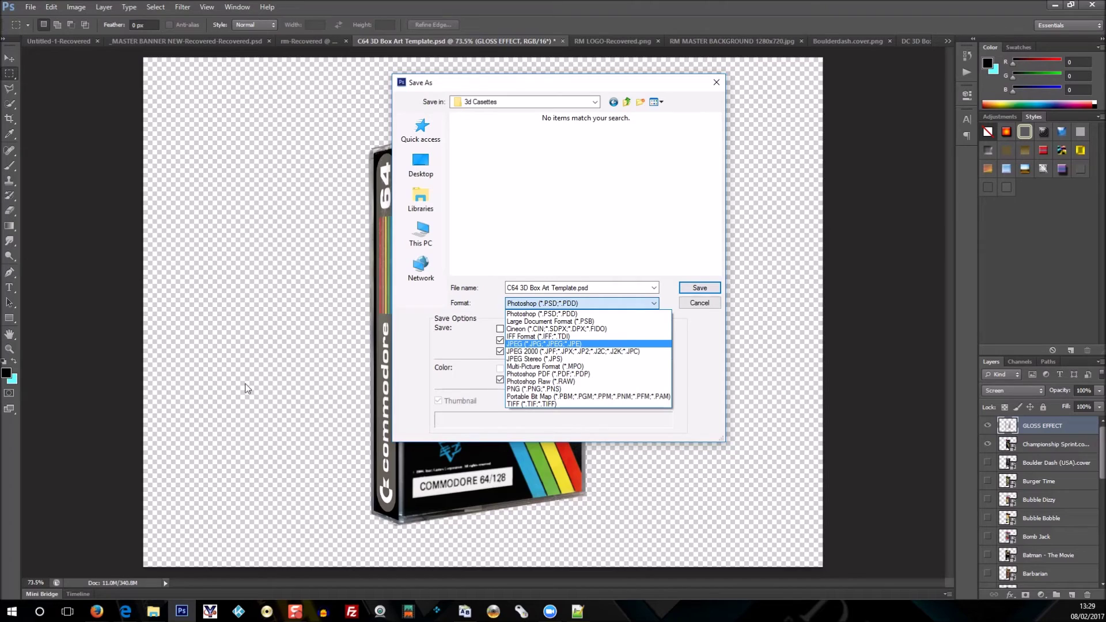
{"action": "left_click", "coordinate": [561, 390]}
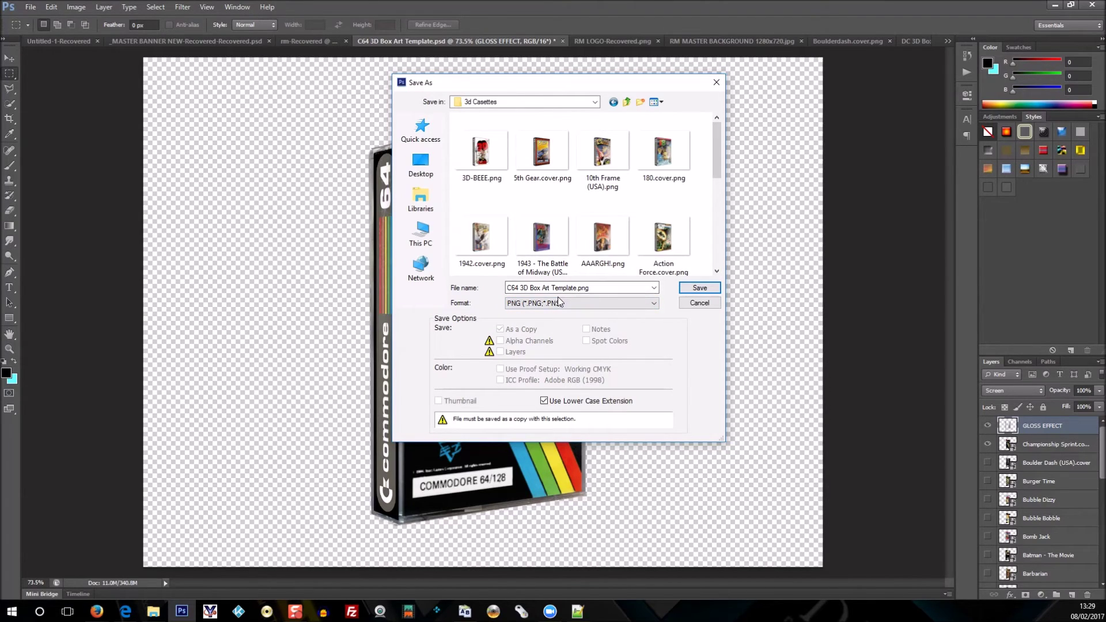
Rename the file to Championship Sprint.cover and save it as PNG
{"action": "left_click_drag", "start_coordinate": [576, 288], "coordinate": [453, 285]}
{"action": "type", "text": "1"}
{"action": "left_click_drag", "start_coordinate": [588, 74], "coordinate": [757, 104]}
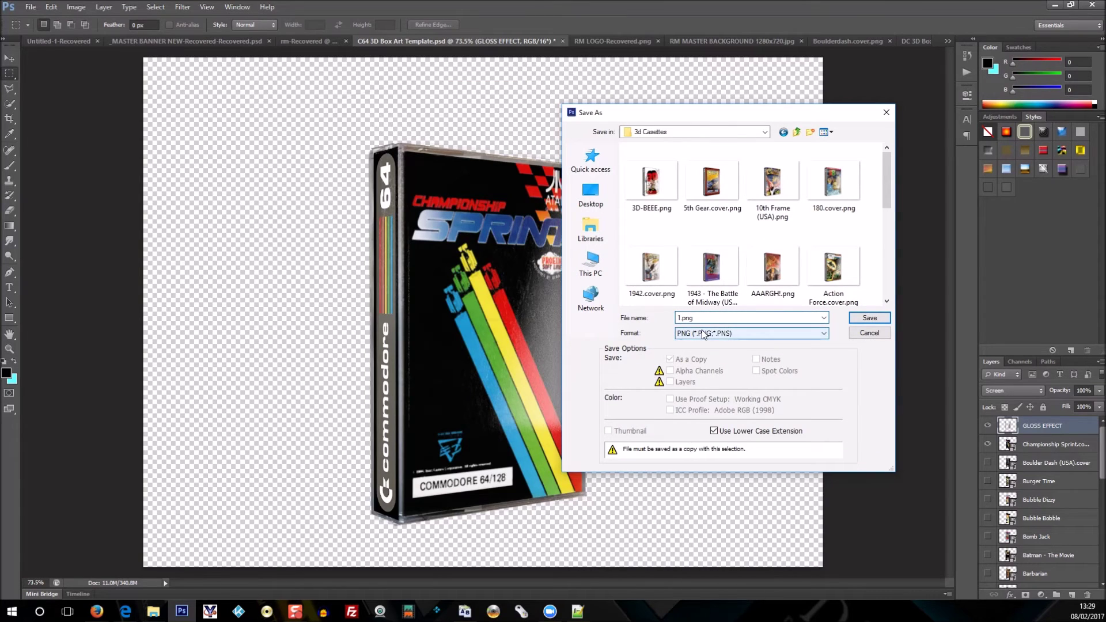
{"action": "key", "text": "BackSpace"}
{"action": "type", "text": "Championship Sprint.cover"}
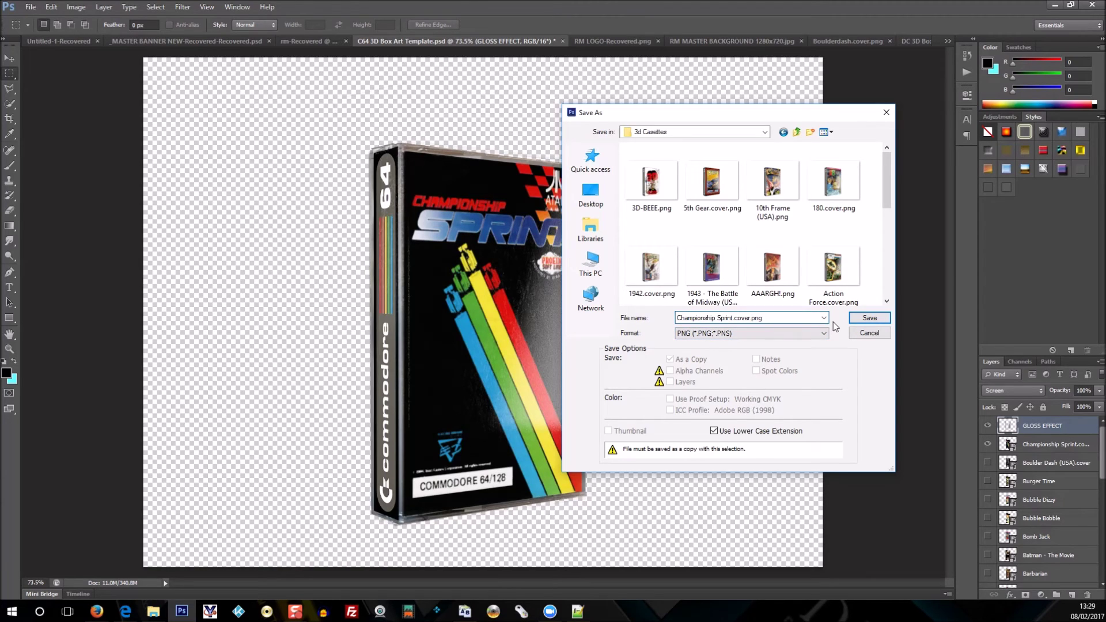
{"action": "left_click", "coordinate": [863, 321]}
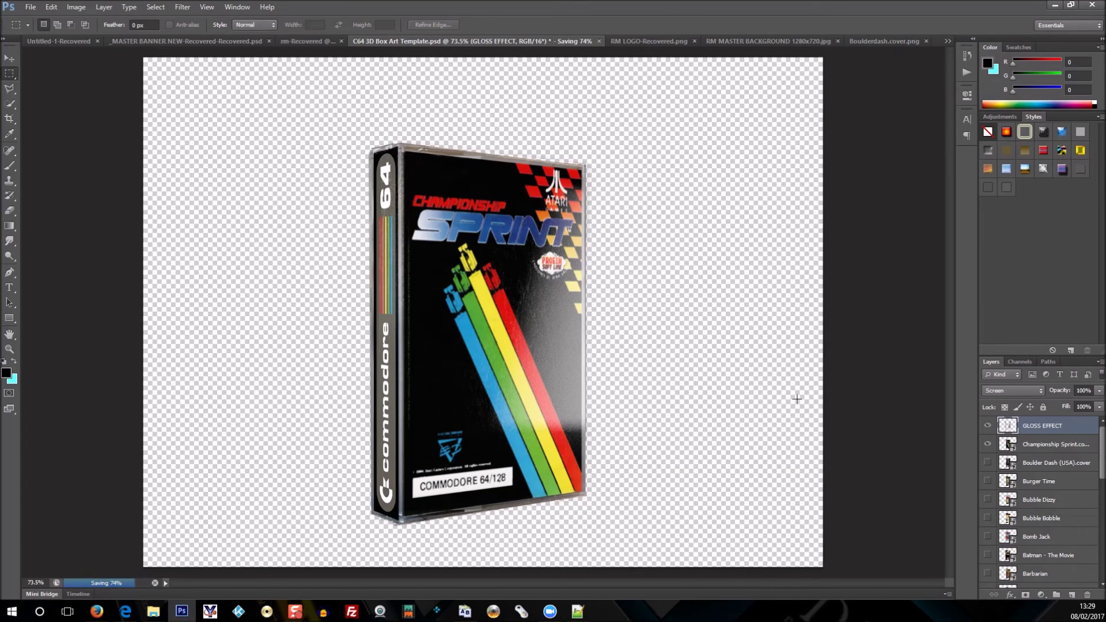
Switch through RM MASTER BACKGROUND to the RM LOGO-Recovered.png document
{"action": "left_click", "coordinate": [761, 43]}
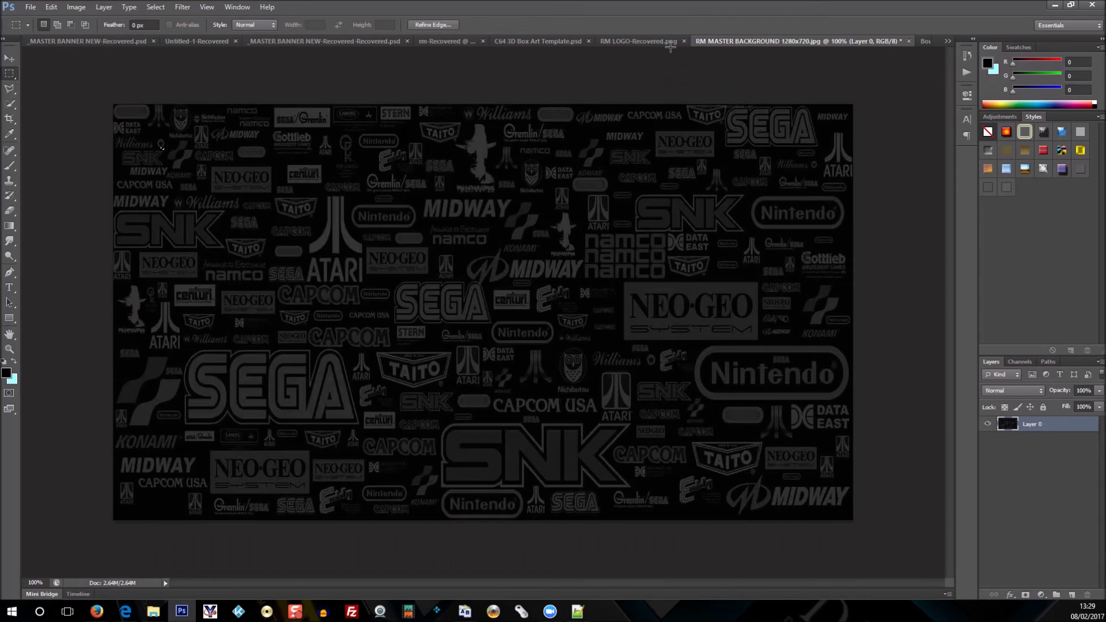
{"action": "left_click", "coordinate": [634, 42]}
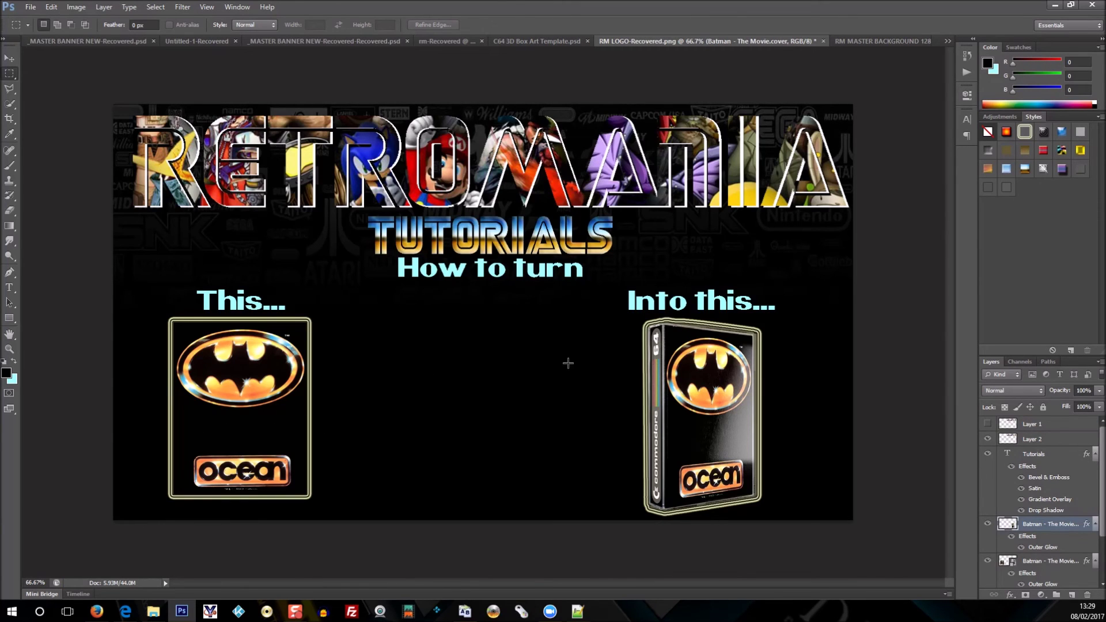